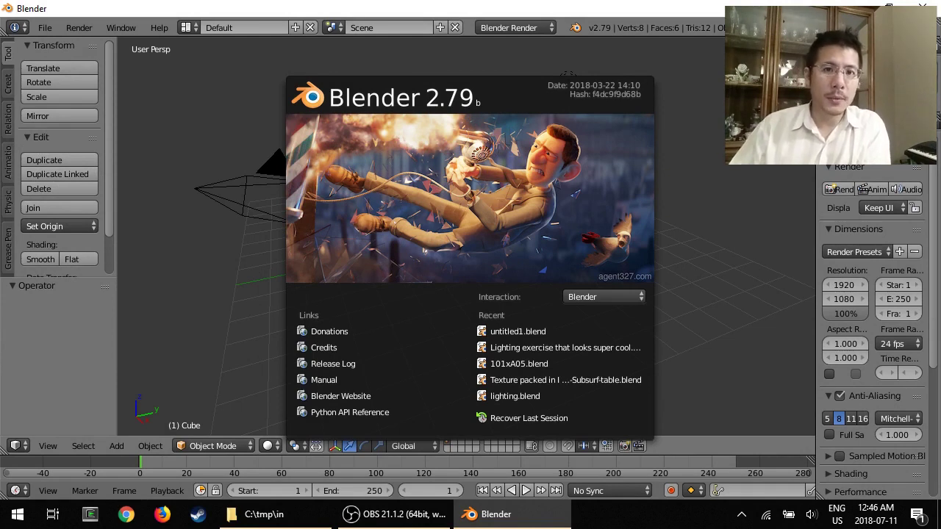
- Close the Blender 2.79 splash screen to reveal the default cube scene
{"action": "left_click", "coordinate": [196, 37]}
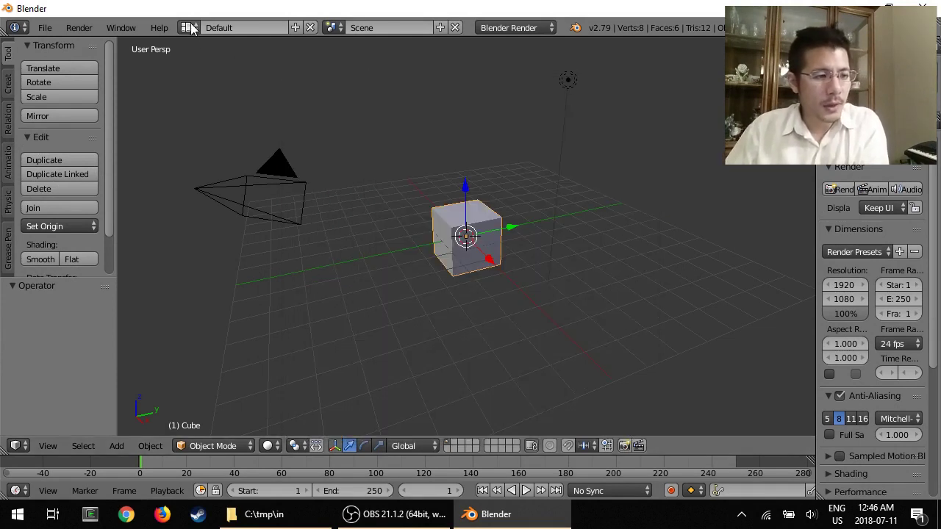
- Switch to the Video Editing layout and drag the border left to widen the preview
{"action": "left_click", "coordinate": [190, 28]}
{"action": "scroll", "coordinate": [239, 109], "scroll_direction": "down", "scroll_amount": 5}
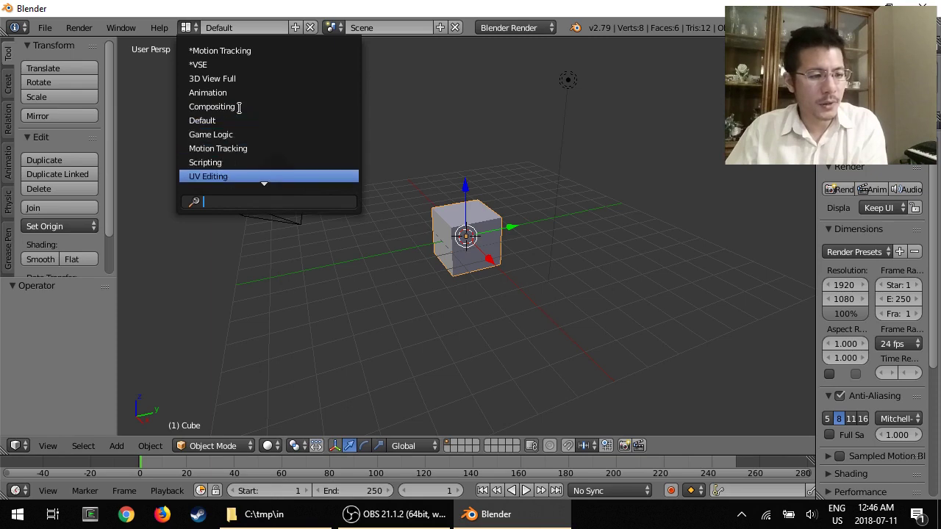
{"action": "scroll", "coordinate": [239, 108], "scroll_direction": "down", "scroll_amount": 1}
{"action": "left_click", "coordinate": [242, 179]}
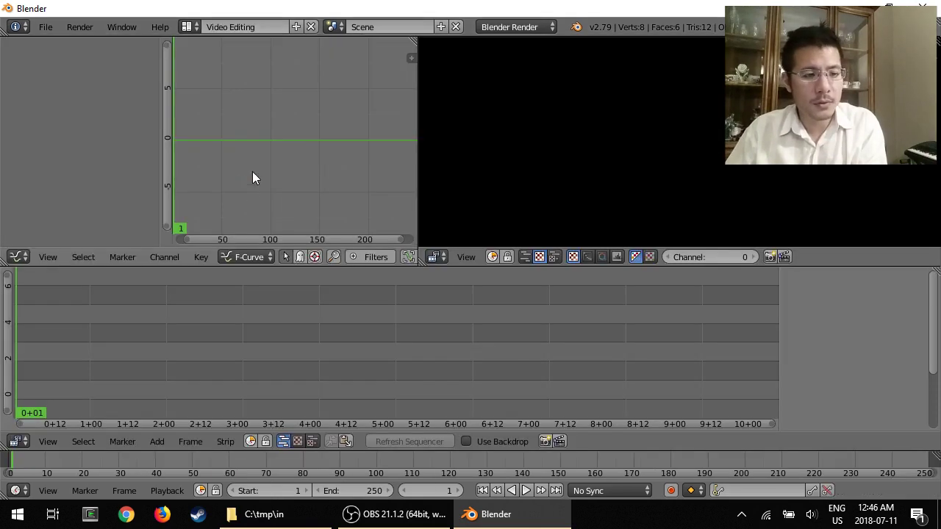
{"action": "left_click_drag", "start_coordinate": [417, 105], "coordinate": [91, 108]}
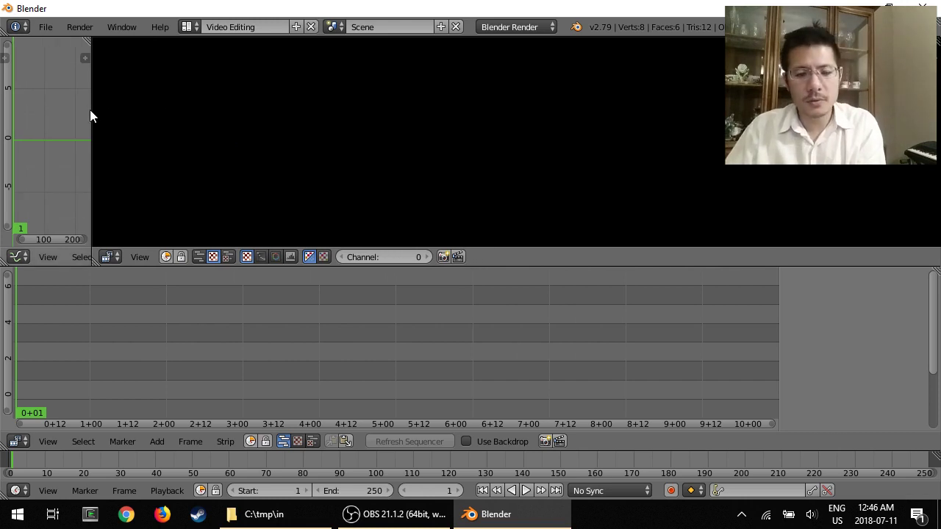
{"action": "left_click", "coordinate": [159, 440]}
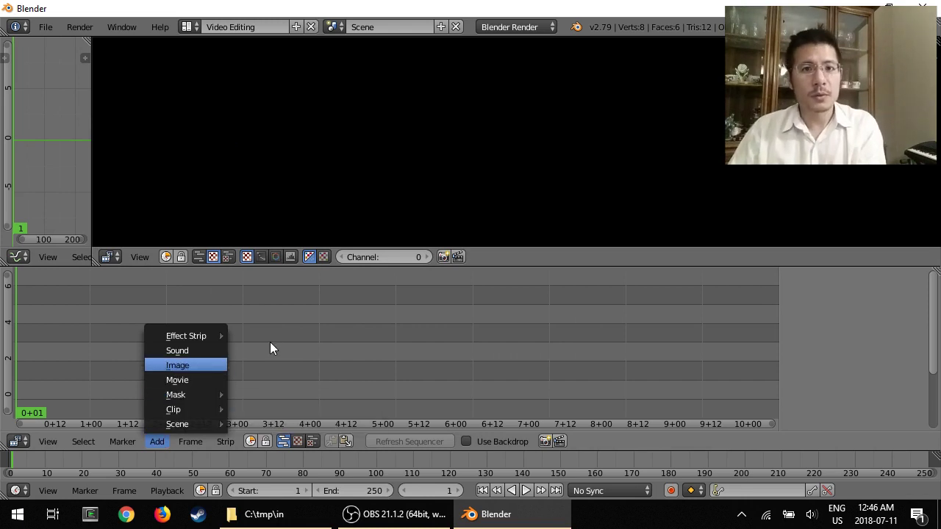
- Drag Mdoc Intro-30sec-540p.mp4 from C:\tmp into the sequencer as movie and sound strips
{"action": "left_click", "coordinate": [280, 513]}
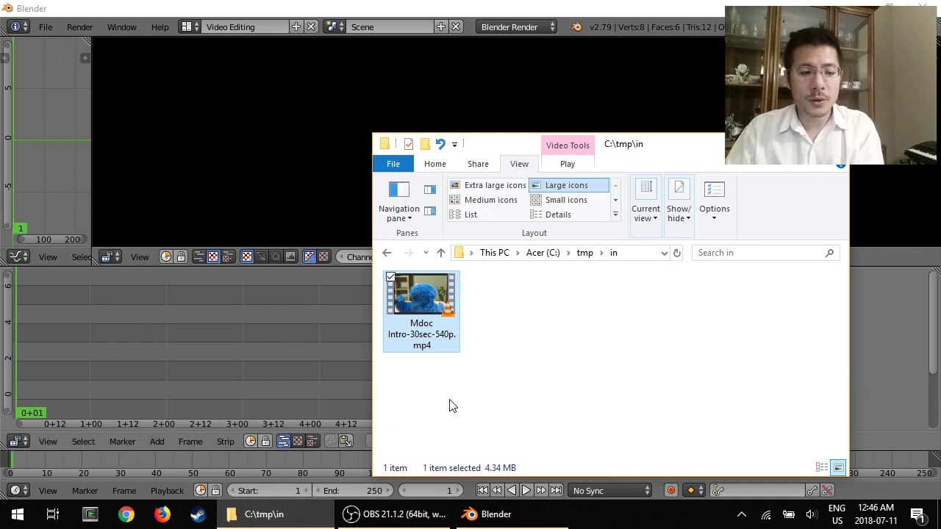
{"action": "left_click_drag", "start_coordinate": [431, 300], "coordinate": [182, 319]}
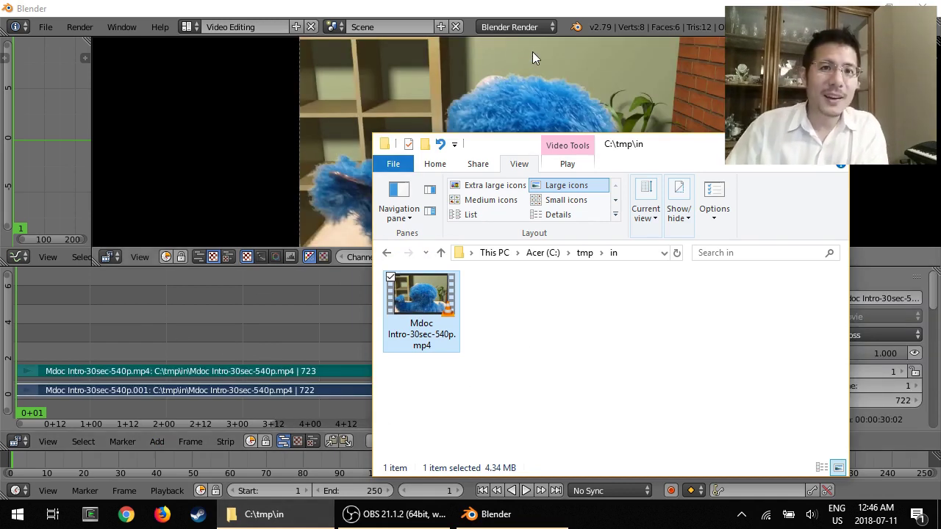
{"action": "left_click", "coordinate": [523, 91]}
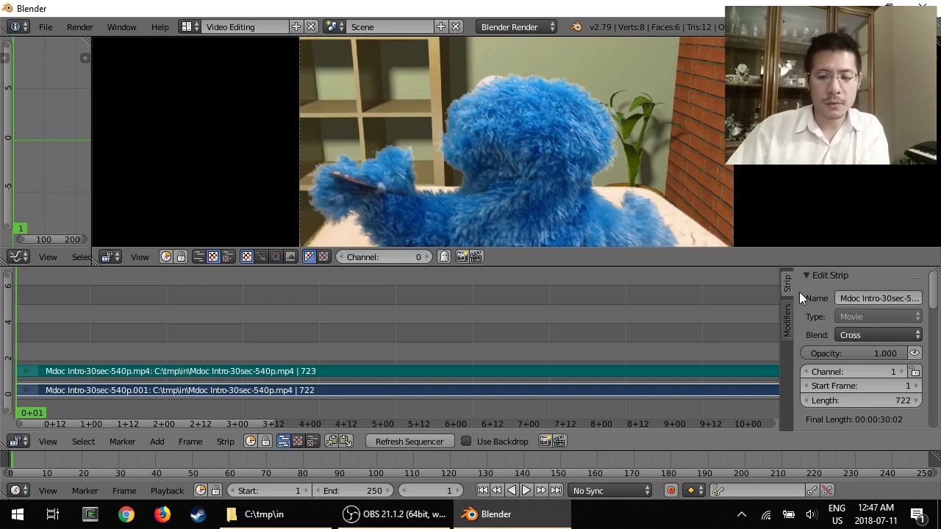
{"action": "left_click_drag", "start_coordinate": [935, 298], "coordinate": [934, 326]}
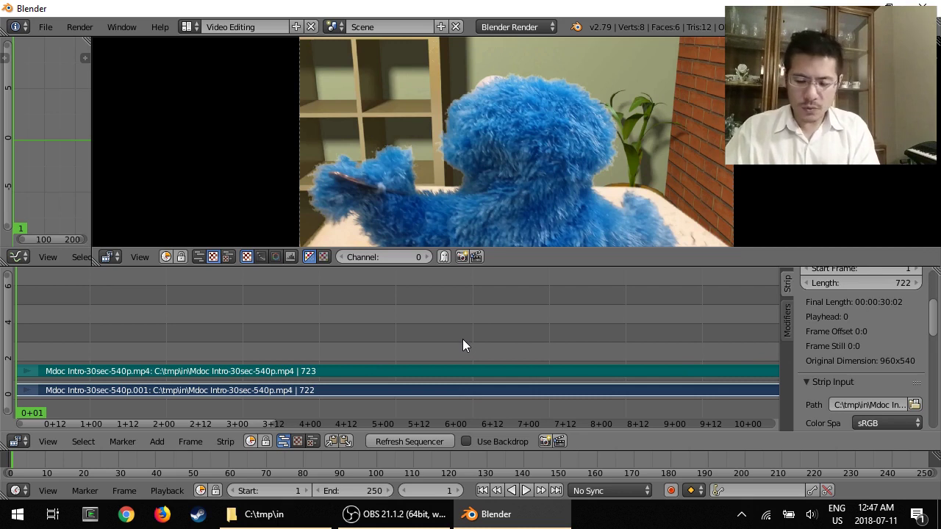
{"action": "scroll", "coordinate": [462, 338], "scroll_direction": "down", "scroll_amount": 2}
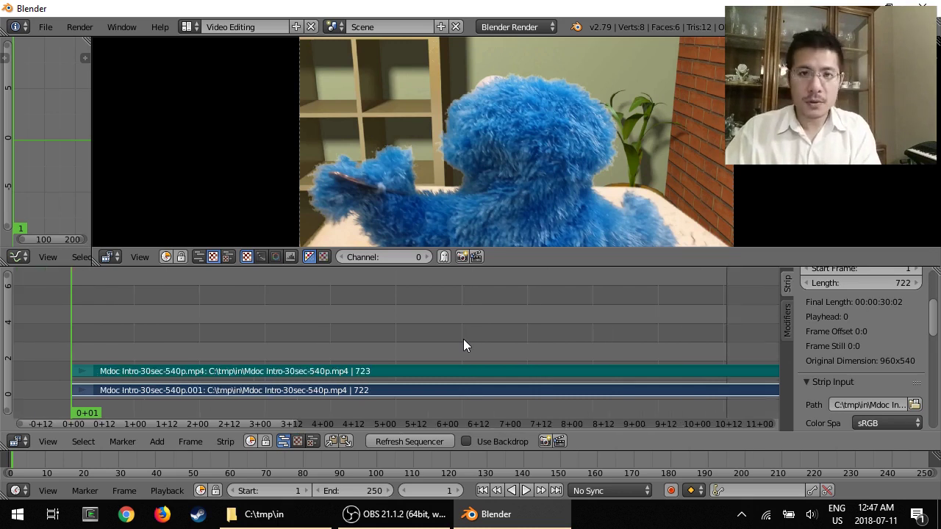
- Zoom the sequencer out until the full 722-frame movie and sound strips are visible
{"action": "scroll", "coordinate": [464, 338], "scroll_direction": "down", "scroll_amount": 3}
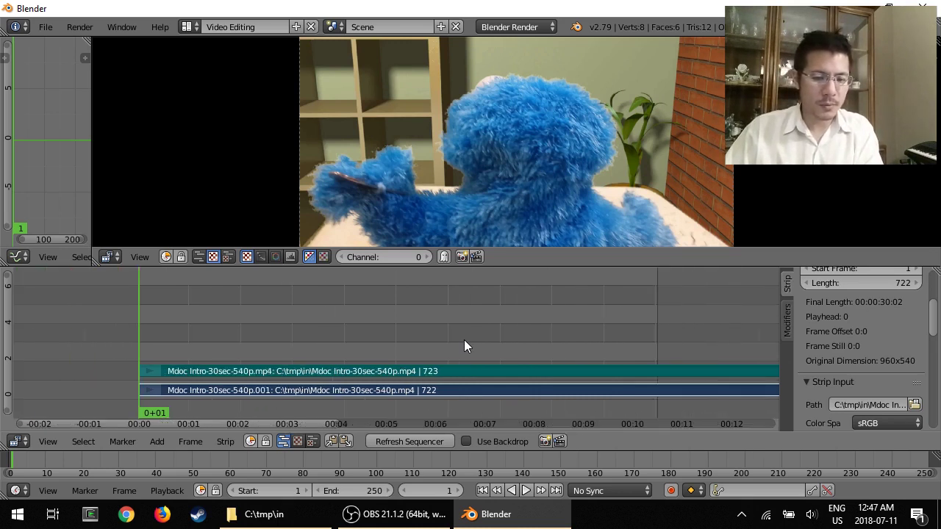
{"action": "scroll", "coordinate": [464, 340], "scroll_direction": "down", "scroll_amount": 4}
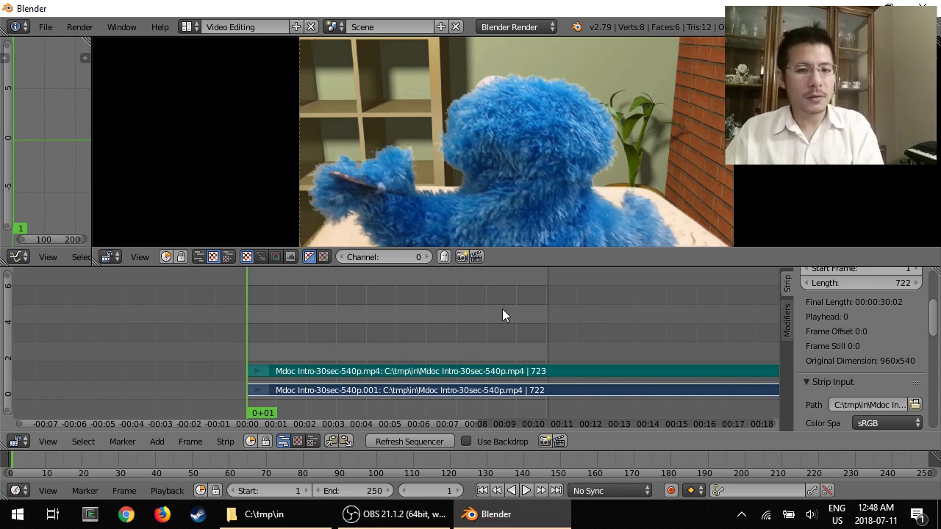
{"action": "scroll", "coordinate": [525, 316], "scroll_direction": "down", "scroll_amount": 3}
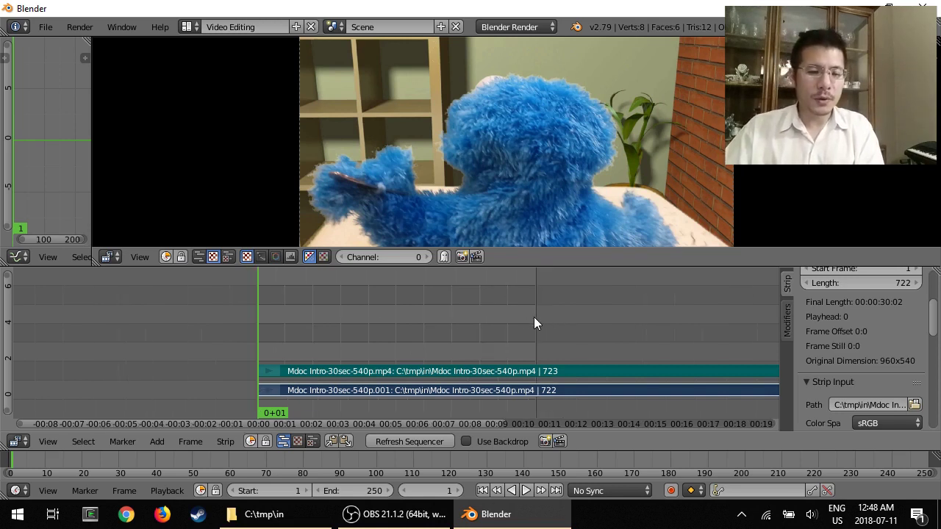
{"action": "scroll", "coordinate": [534, 325], "scroll_direction": "down", "scroll_amount": 3}
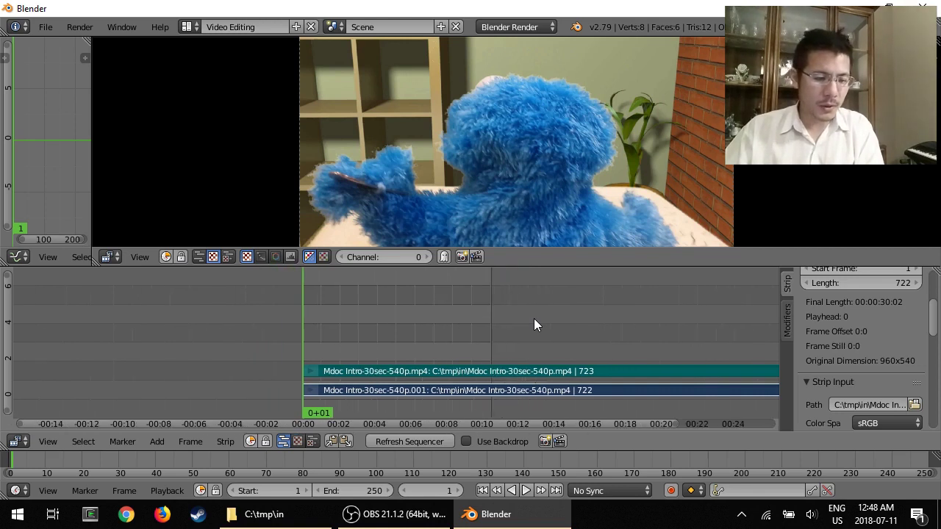
{"action": "scroll", "coordinate": [527, 321], "scroll_direction": "down", "scroll_amount": 3}
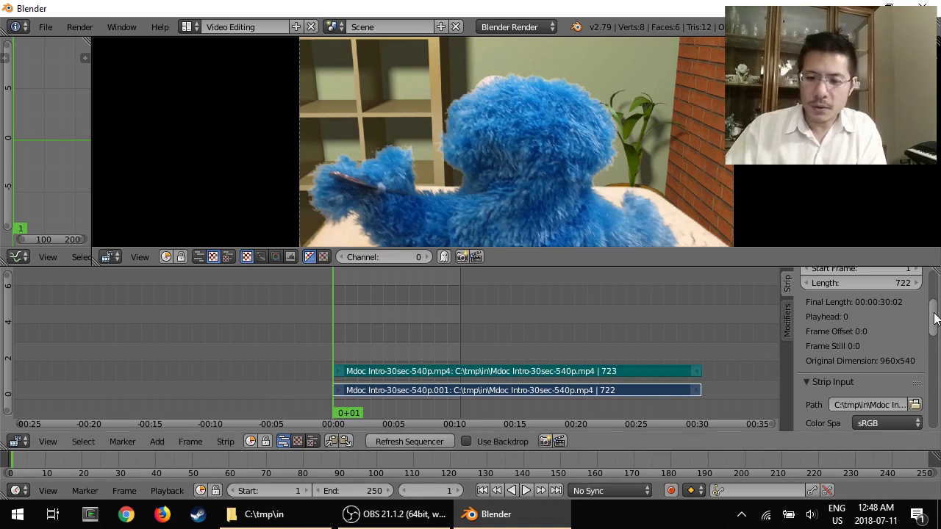
{"action": "scroll", "coordinate": [934, 317], "scroll_direction": "up", "scroll_amount": 2}
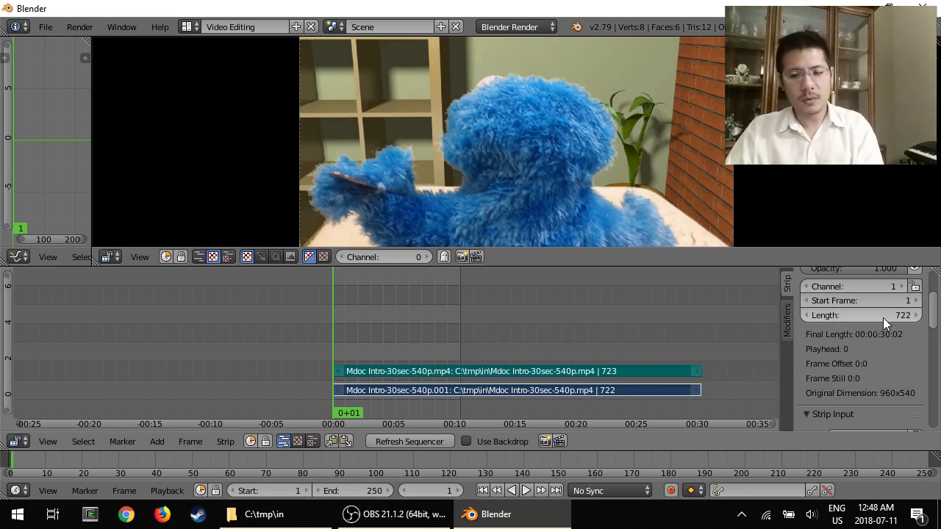
- Enter 722 as the scene's End frame in the Timeline header
{"action": "left_click", "coordinate": [368, 491]}
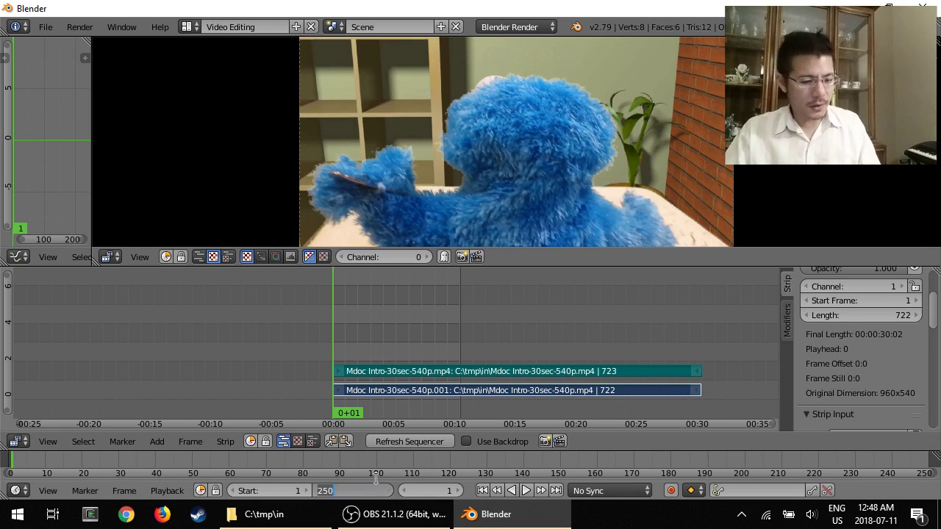
{"action": "type", "text": "722"}
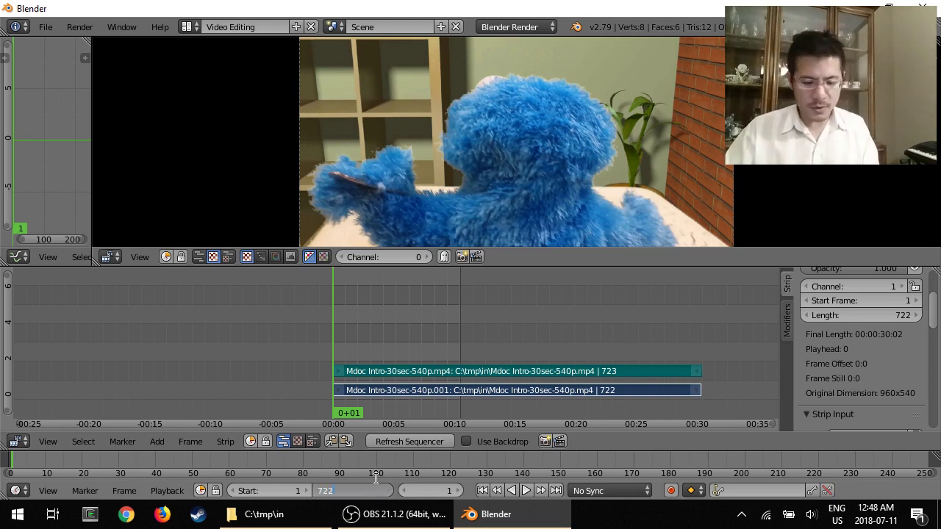
{"action": "key", "text": "Return"}
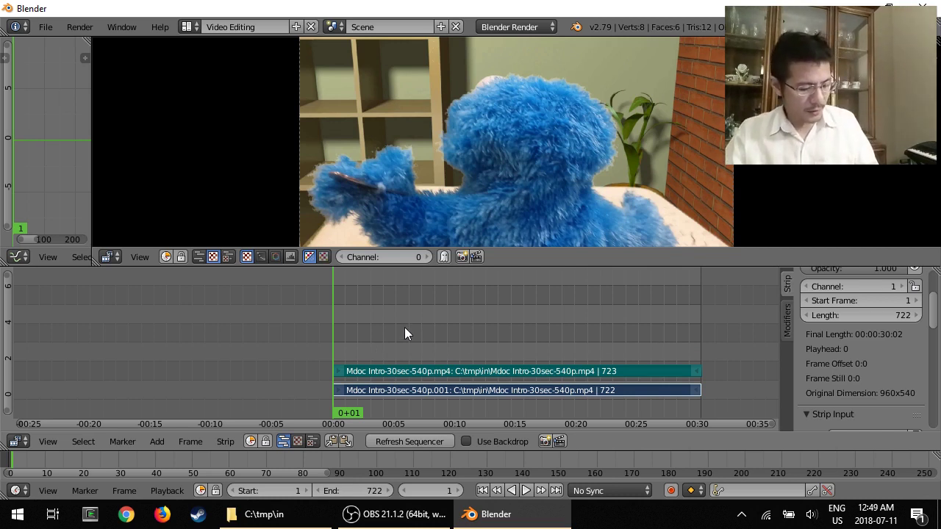
- Start playing the clip and jump the playhead ahead three times
{"action": "left_click", "coordinate": [526, 491]}
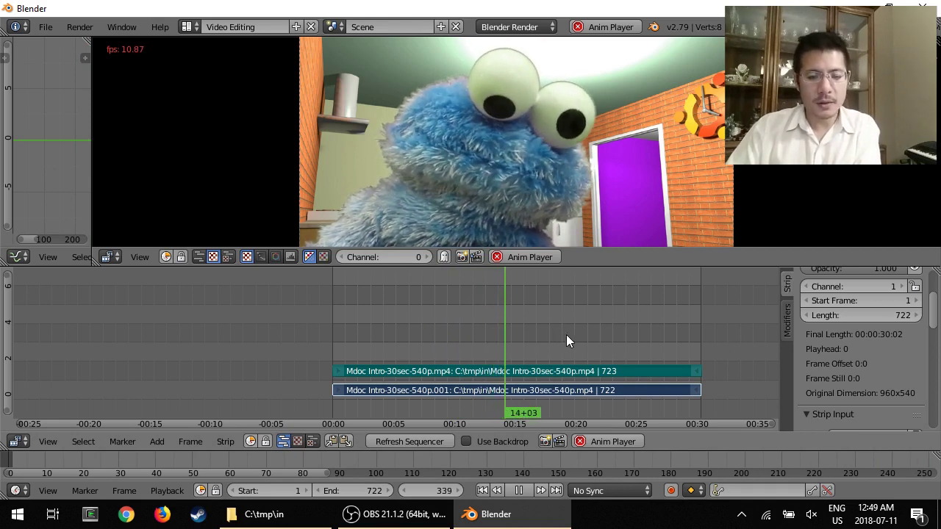
{"action": "key", "text": "Up"}
{"action": "key", "text": "Up"}
{"action": "key", "text": "Up"}
{"action": "key", "text": "Up"}
{"action": "key", "text": "Up"}
{"action": "key", "text": "Up"}
{"action": "key", "text": "Up"}
{"action": "key", "text": "Up"}
{"action": "key", "text": "Up"}
{"action": "key", "text": "Up"}
{"action": "key", "text": "Up"}
{"action": "key", "text": "Up"}
{"action": "key", "text": "Up"}
{"action": "key", "text": "Up"}
{"action": "key", "text": "Up"}
{"action": "key", "text": "Up"}
{"action": "key", "text": "Up"}
{"action": "key", "text": "Up"}
{"action": "key", "text": "Up"}
{"action": "key", "text": "Up"}
{"action": "key", "text": "Up"}
{"action": "key", "text": "Up"}
{"action": "key", "text": "Up"}
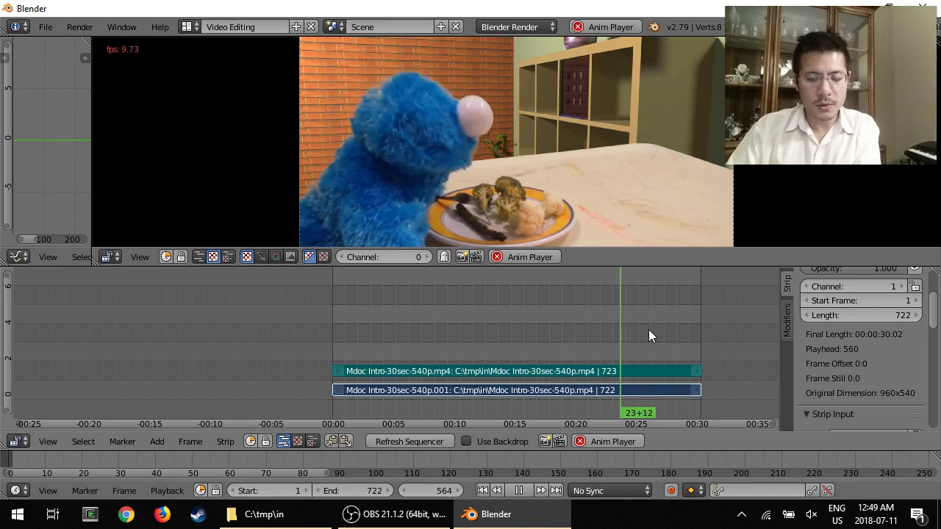
{"action": "key", "text": "Up"}
{"action": "key", "text": "Up"}
{"action": "key", "text": "Up"}
{"action": "key", "text": "Up"}
{"action": "key", "text": "Up"}
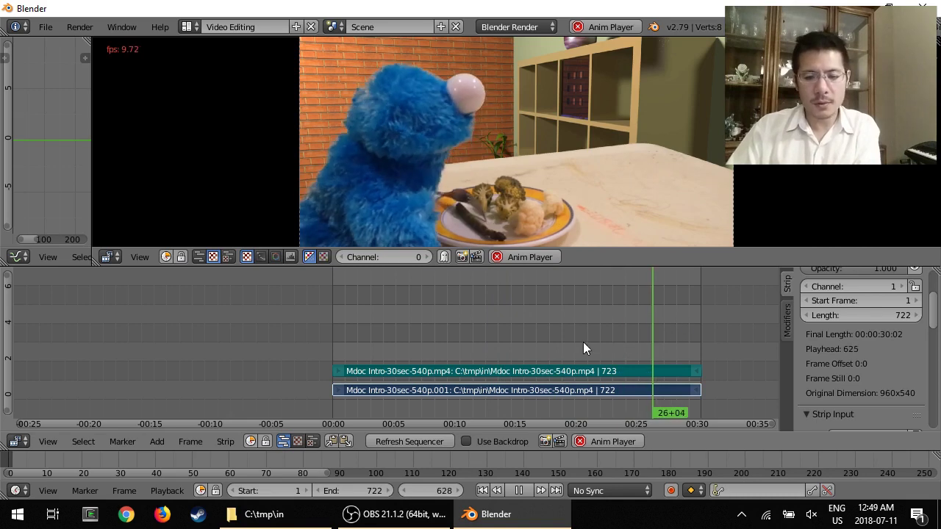
{"action": "key", "text": "Up"}
{"action": "key", "text": "Up"}
{"action": "key", "text": "Up"}
{"action": "key", "text": "Up"}
{"action": "key", "text": "Up"}
{"action": "key", "text": "Up"}
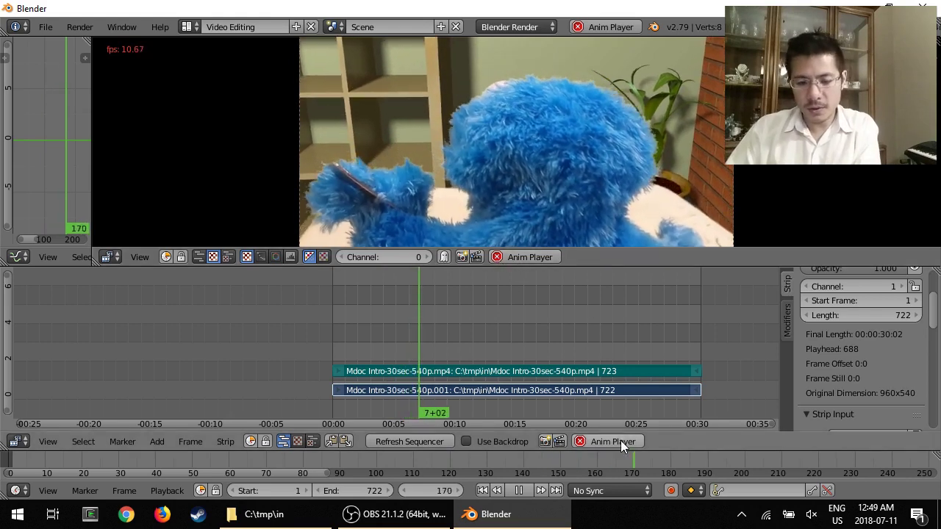
- Pause and resume playback twice, continuing from frames 198 and 223
{"action": "left_click", "coordinate": [521, 256]}
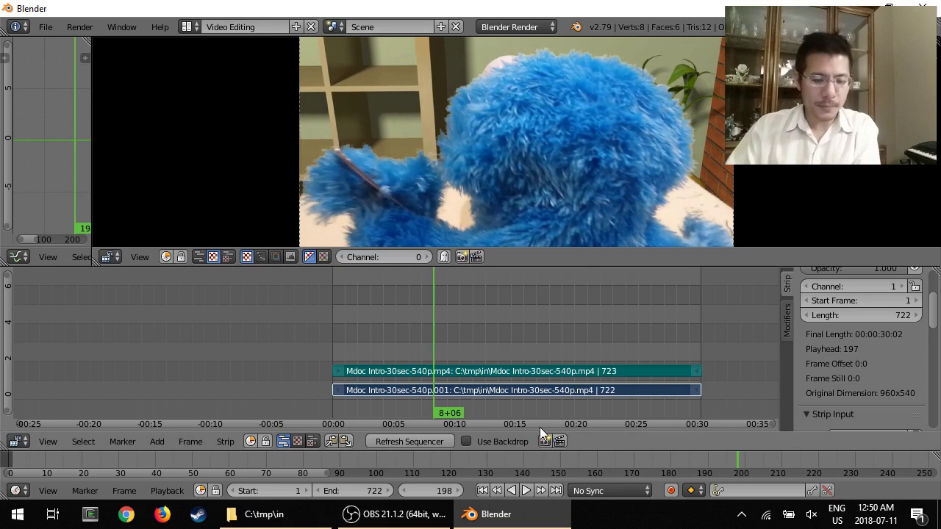
{"action": "left_click", "coordinate": [528, 489]}
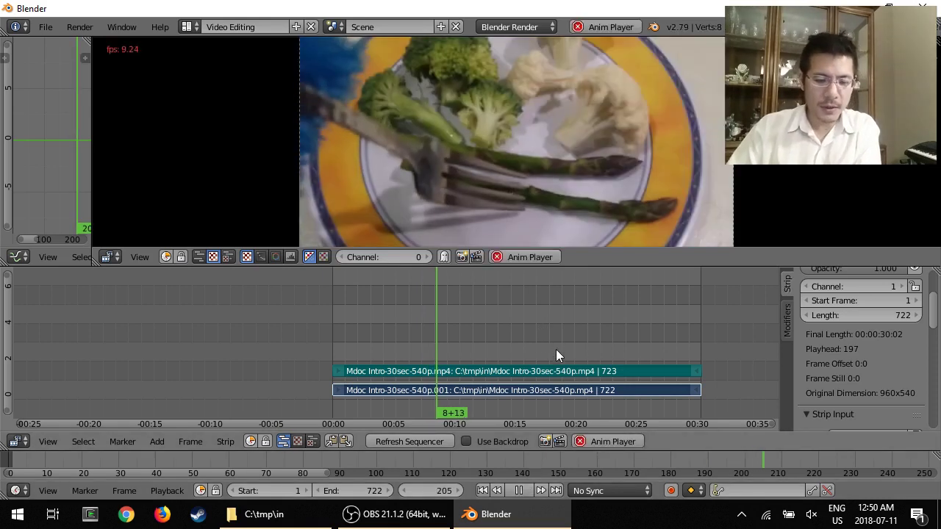
{"action": "left_click", "coordinate": [520, 491]}
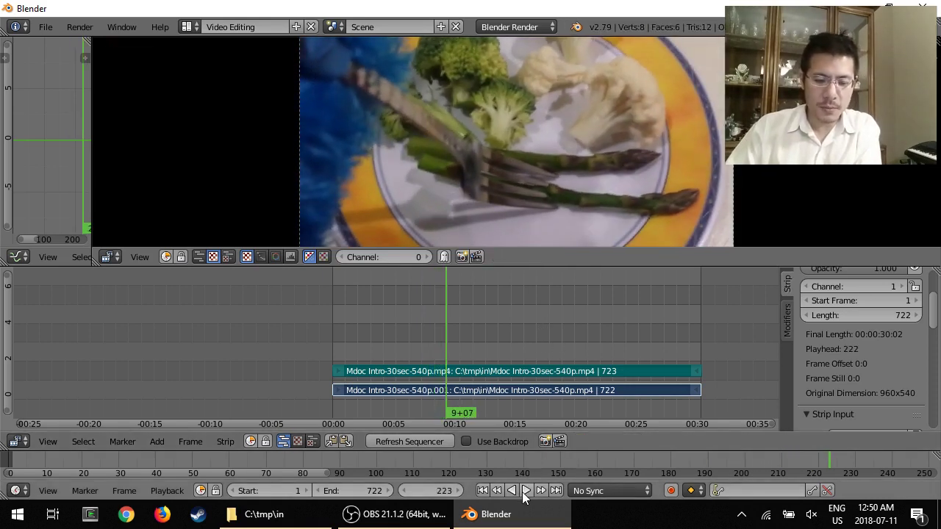
{"action": "left_click", "coordinate": [527, 490]}
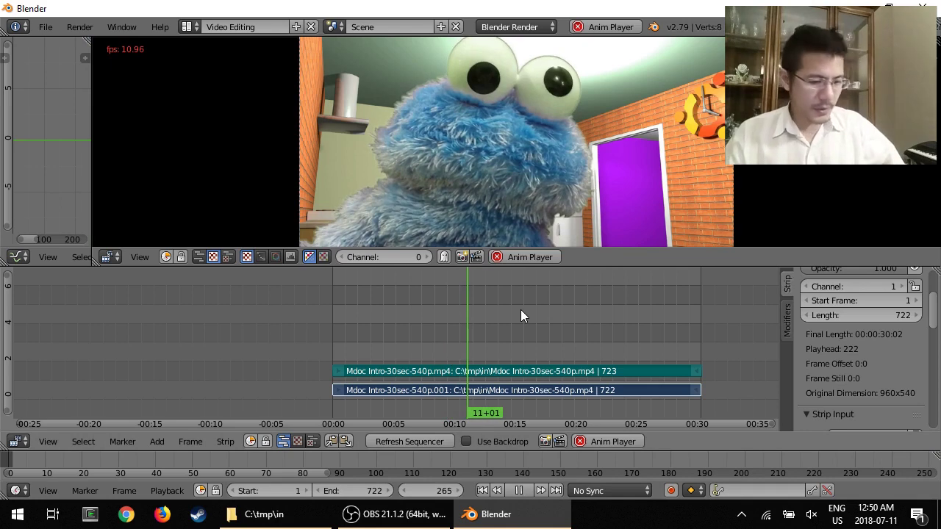
- Cancel playback with Esc to return to frame 223, then restart it with Alt+A
{"action": "key", "text": "Escape"}
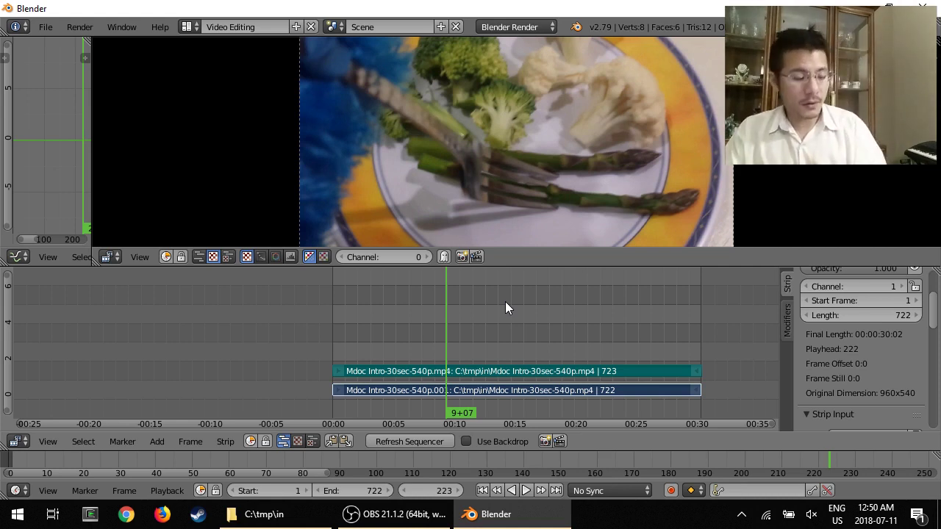
{"action": "key", "text": "alt+a"}
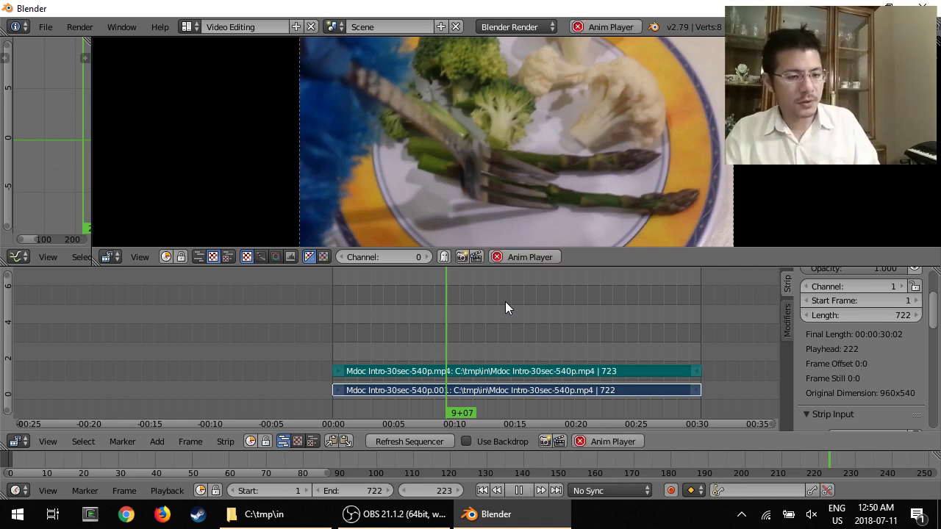